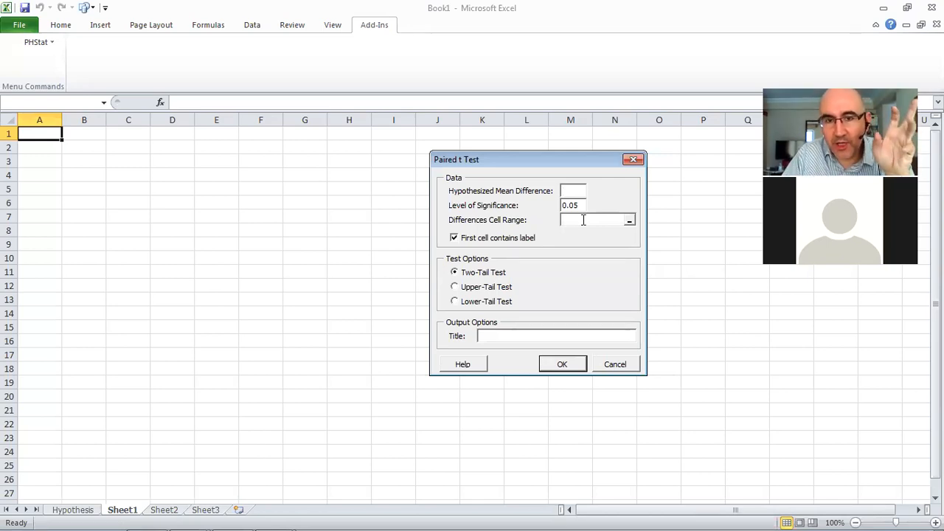
click(632, 159)
click(41, 43)
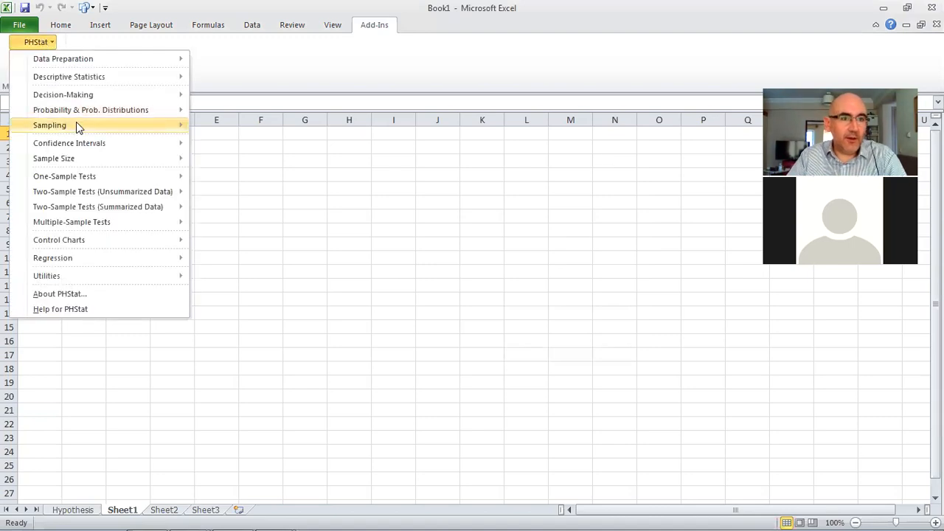
mouse_move(78, 191)
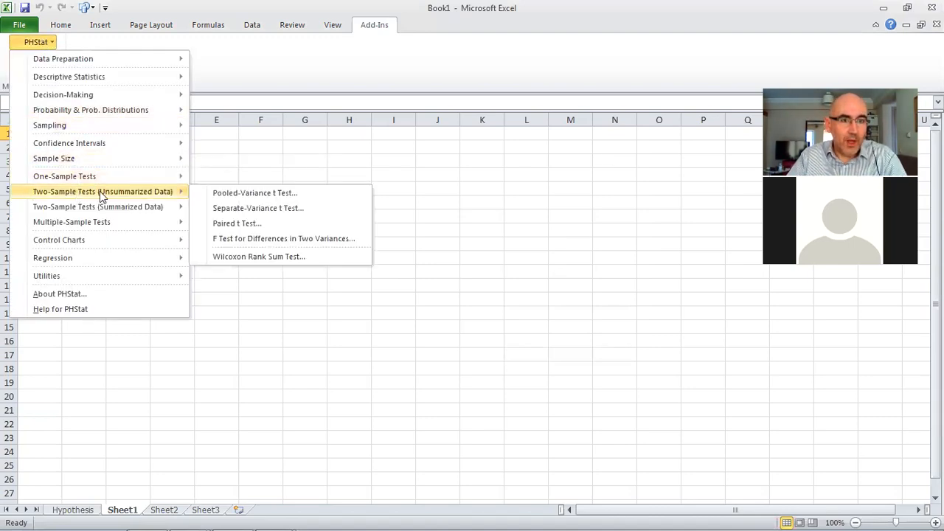
click(271, 224)
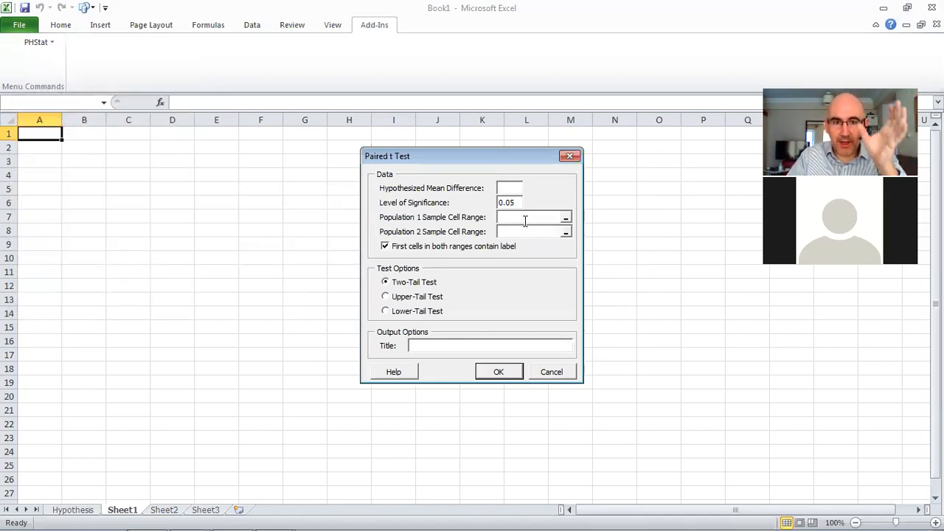
click(569, 156)
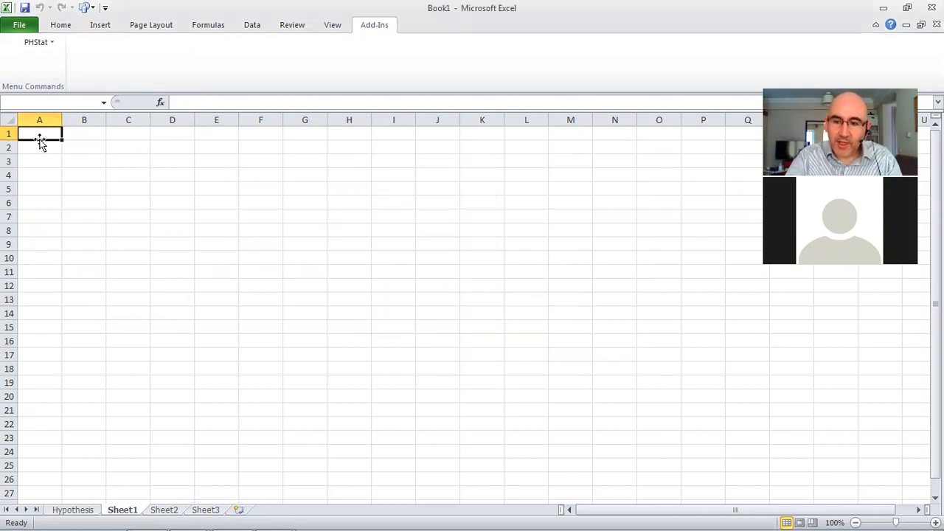
- Enter the first sample's values 6, 20, 3, 0 and 4 in cells A1 to A5 of Sheet1
text(6)
key(Return)
text(20)
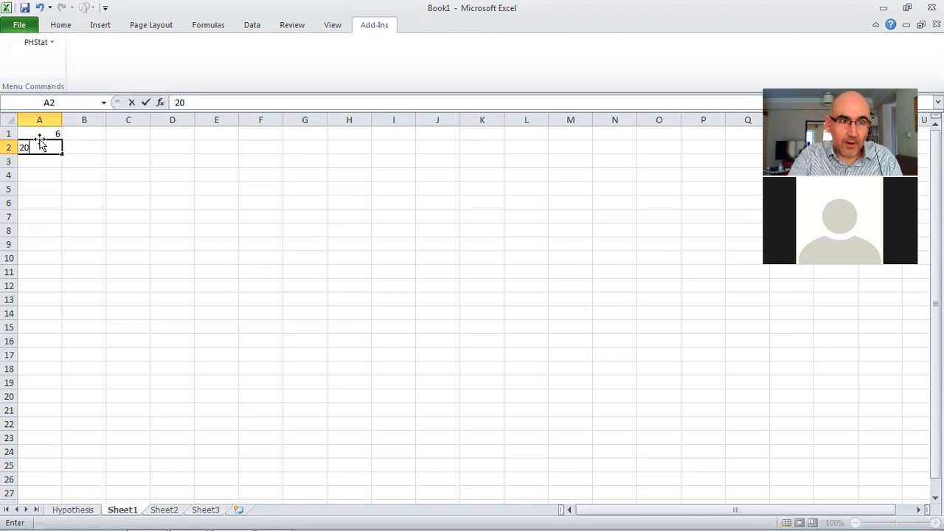
key(Return)
text(3)
key(Return)
text(0)
key(Return)
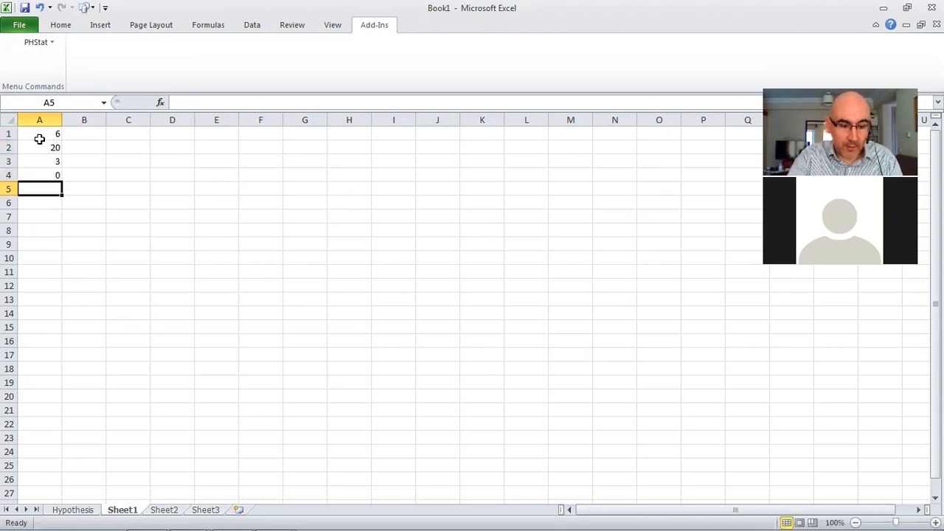
text(4)
key(Return)
- Enter the second sample's values 4, 6, 2, 0 and 0 in cells B1 to B5
key(Up)
key(Up)
key(Up)
key(Up)
key(Up)
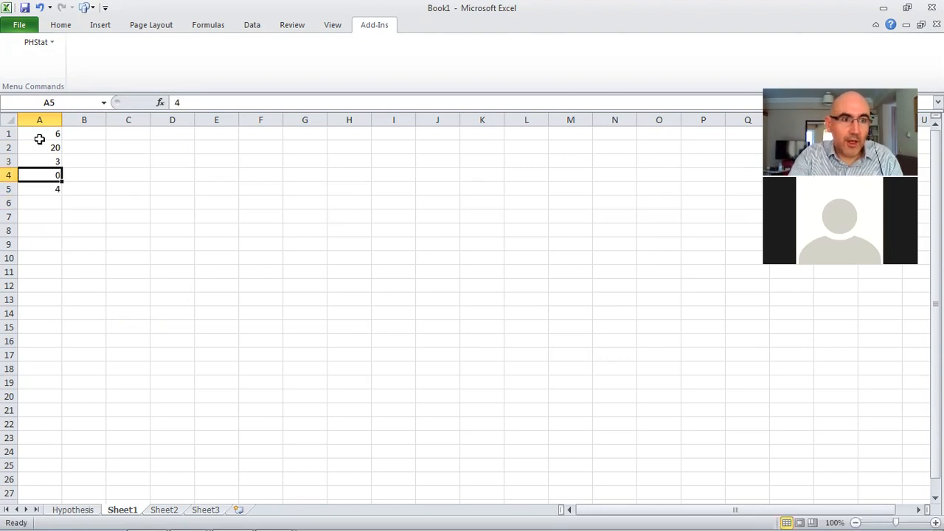
key(Right)
text(4)
key(Return)
text(6)
key(Return)
text(2)
key(Return)
text(0)
key(Return)
text(0)
key(Return)
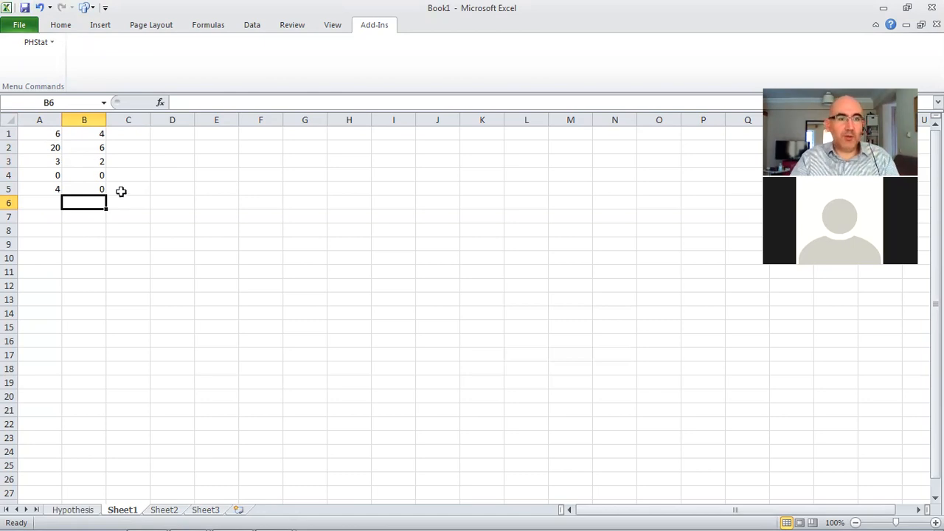
- Set up PHStat's unsummarized-data Paired t Test with hypothesized mean difference 0, significance level 0.01 and population 1 range A1:A5
click(40, 43)
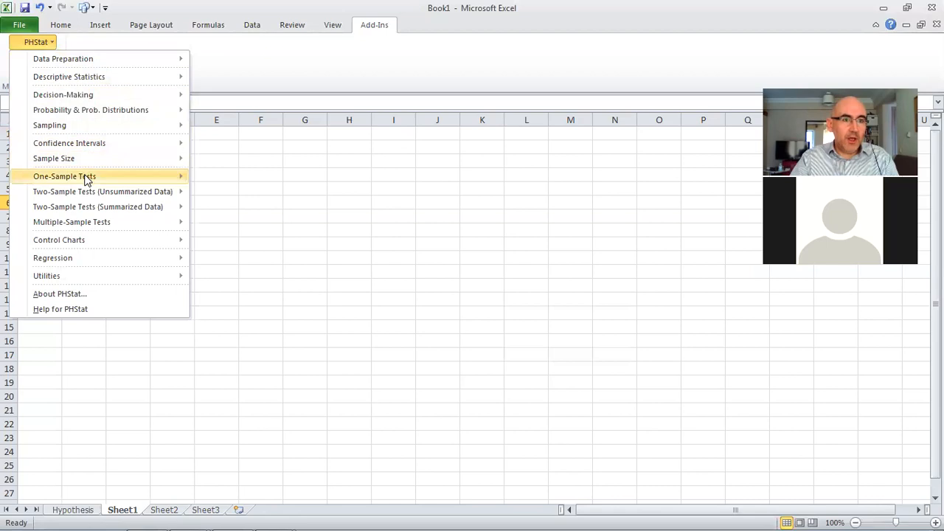
mouse_move(87, 195)
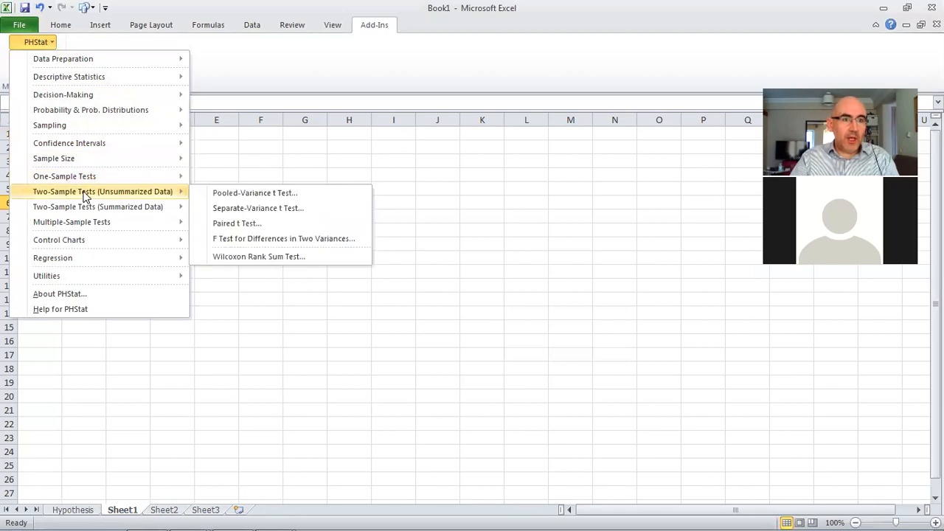
click(260, 227)
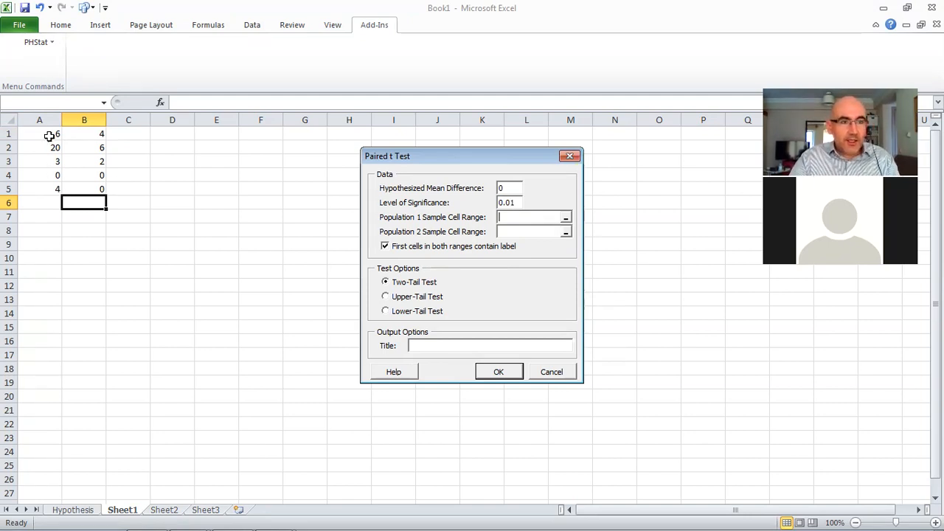
drag(44, 131, 42, 189)
- Set the population 2 range to B1:B5, mark the ranges as having no labels, and run the two-tail test
click(520, 232)
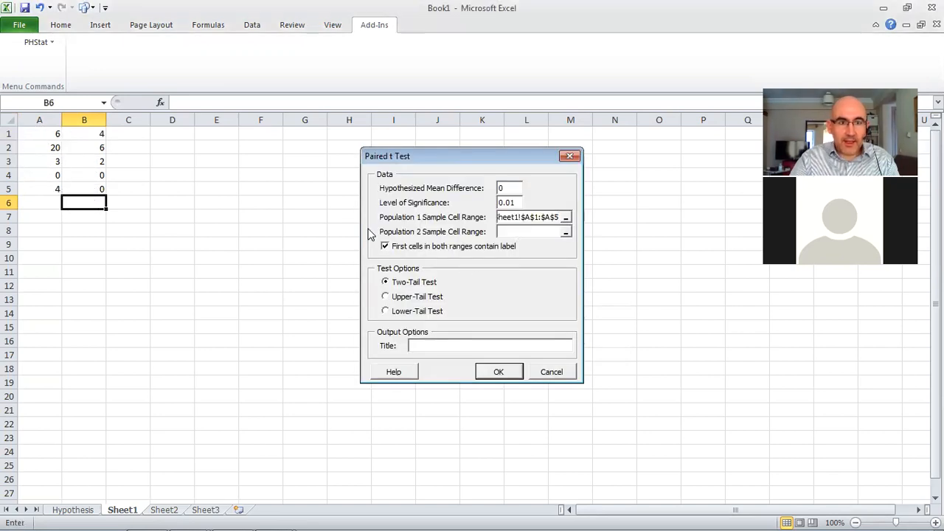
click(87, 133)
drag(88, 134, 99, 187)
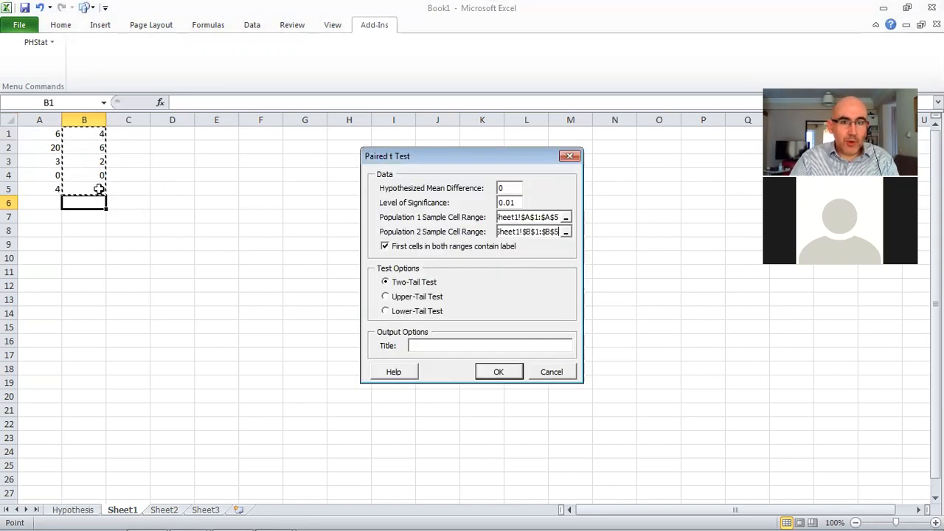
click(388, 248)
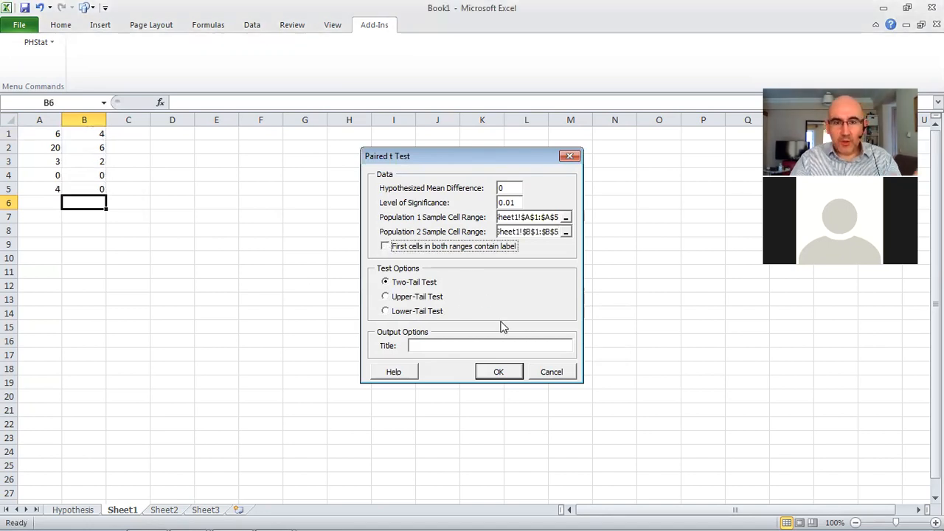
click(498, 372)
click(499, 372)
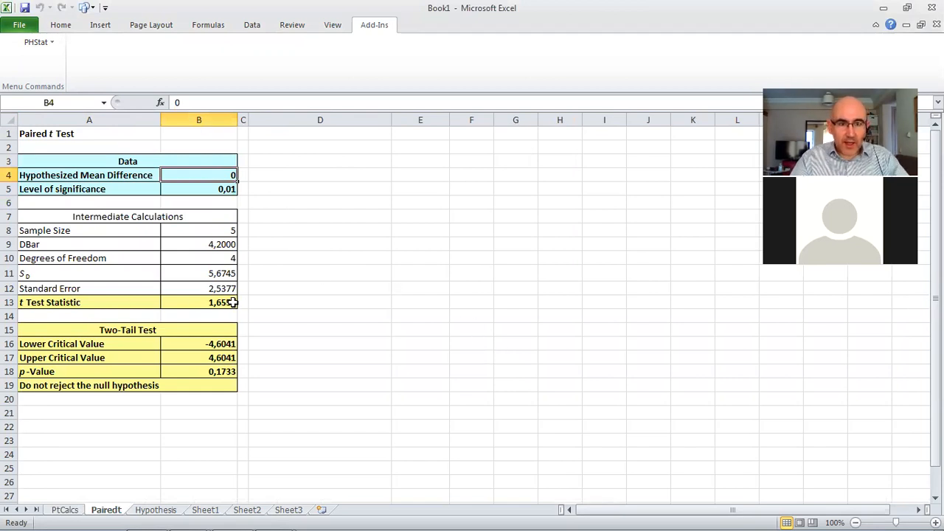
- Examine the DBar formula on the Pairedt sheet and the Di, squared-deviation and DBar formulas on the PtCalcs sheet
click(201, 244)
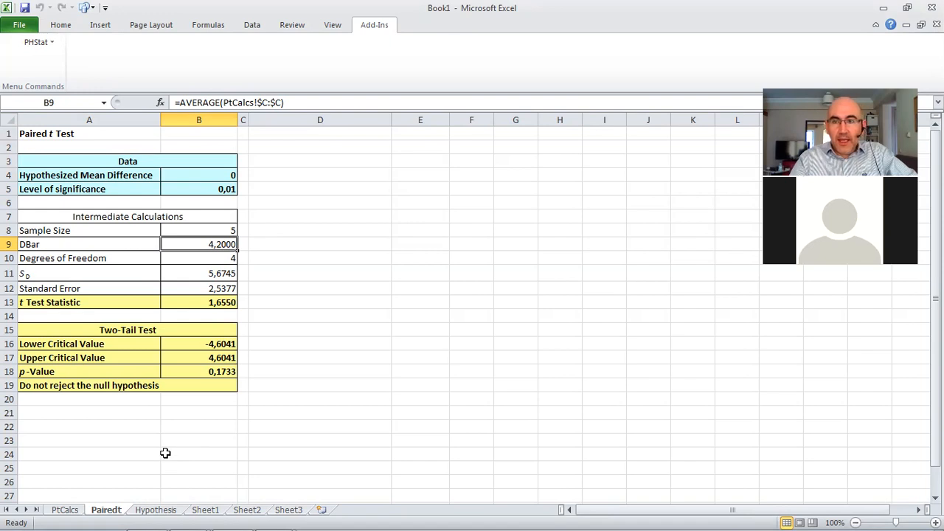
click(65, 509)
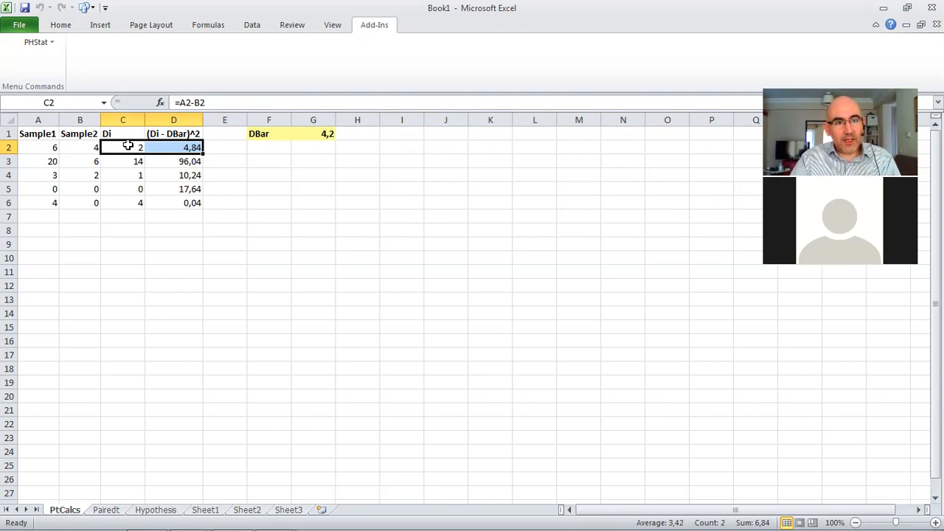
click(126, 148)
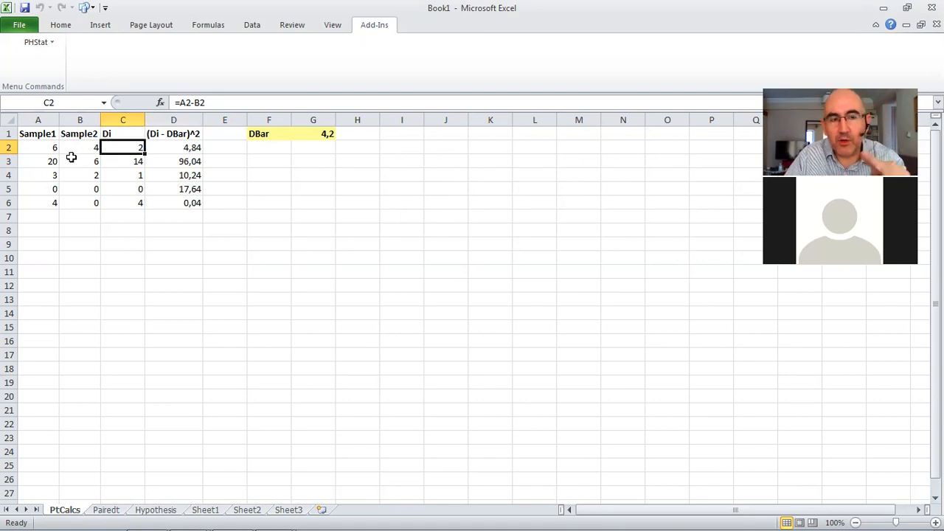
click(119, 165)
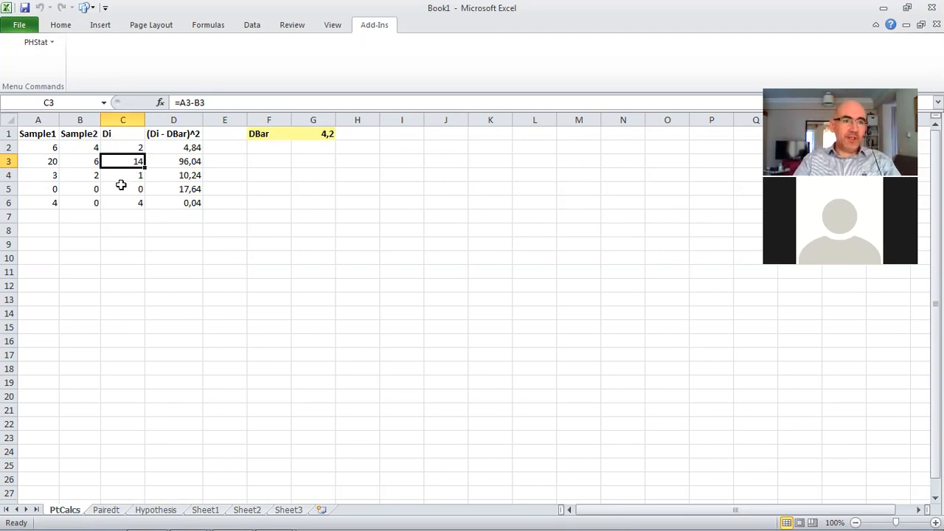
click(181, 147)
click(180, 164)
click(317, 140)
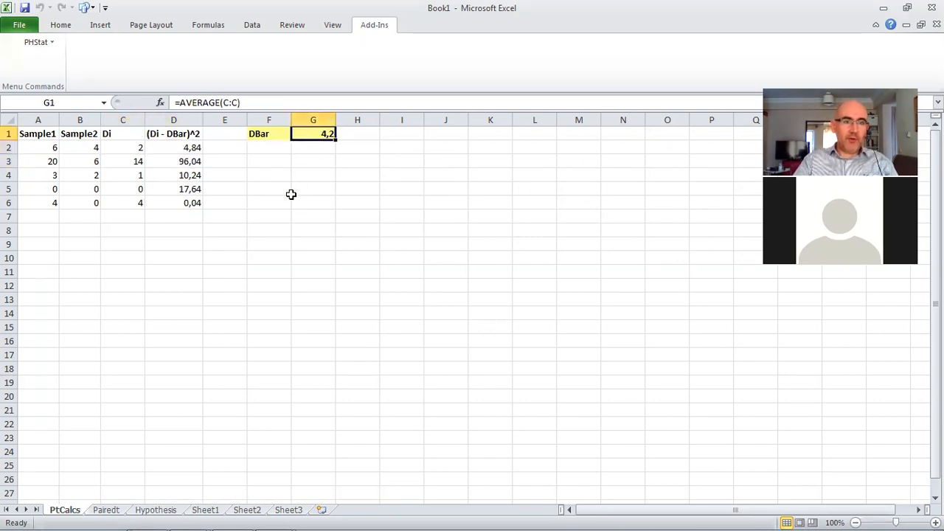
- Check the Pairedt sheet's DBar, degrees of freedom and sample size formulas against the data on PtCalcs
click(104, 509)
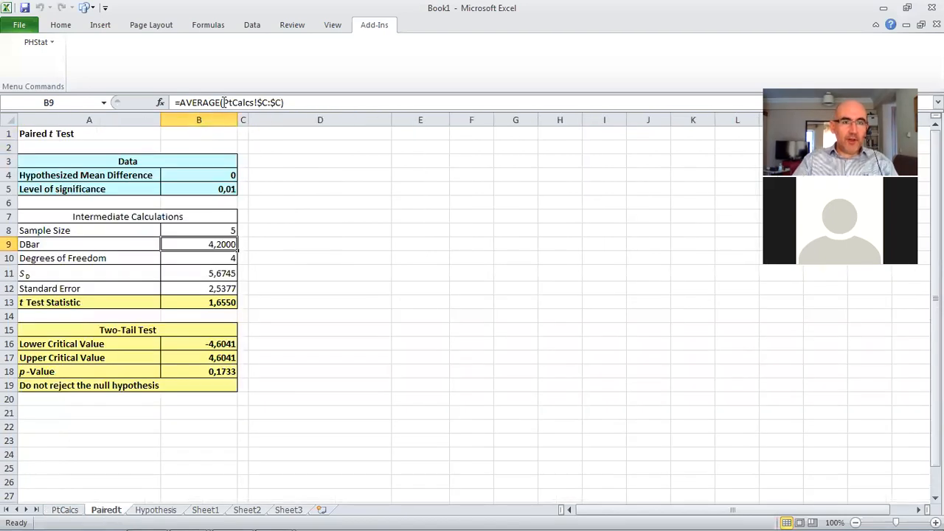
click(65, 510)
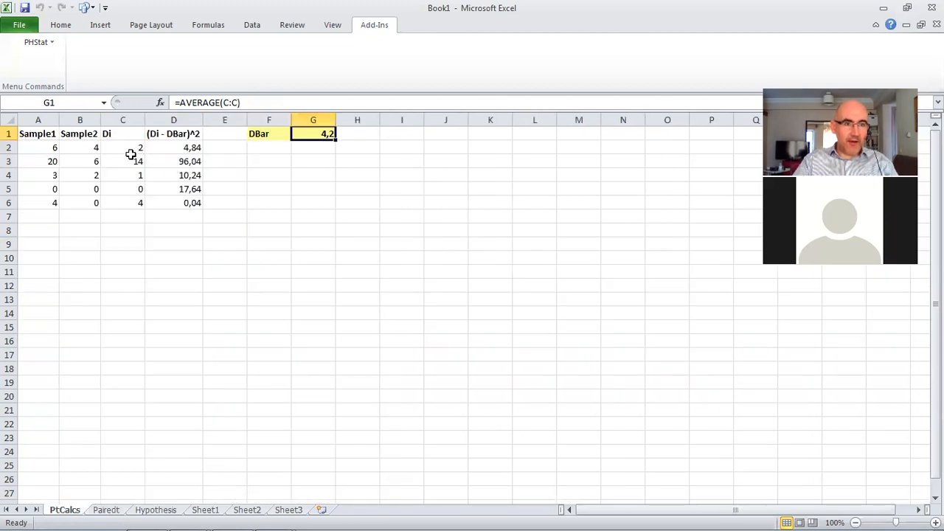
click(105, 510)
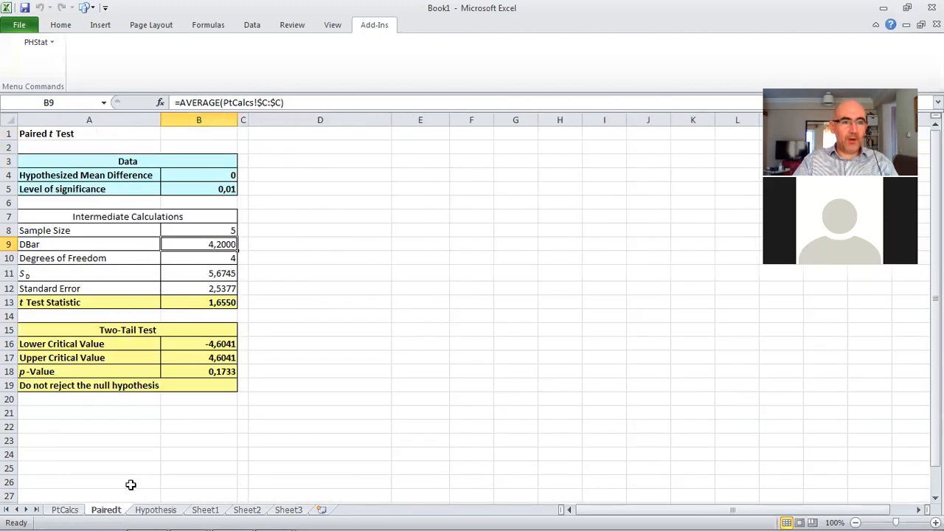
click(228, 257)
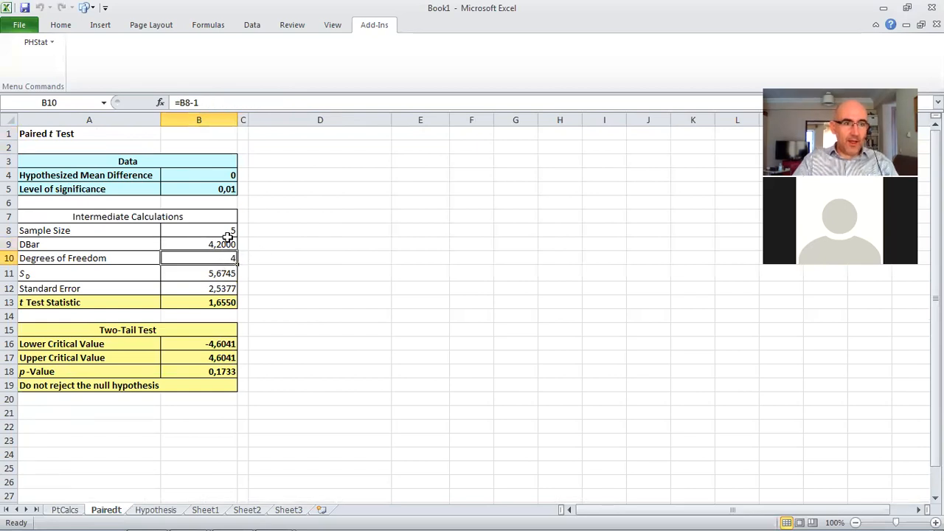
click(219, 232)
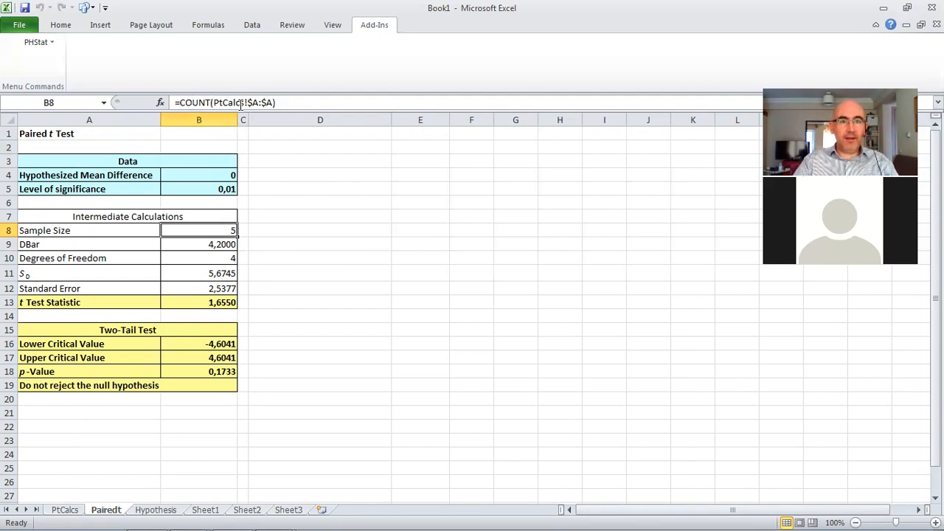
click(66, 510)
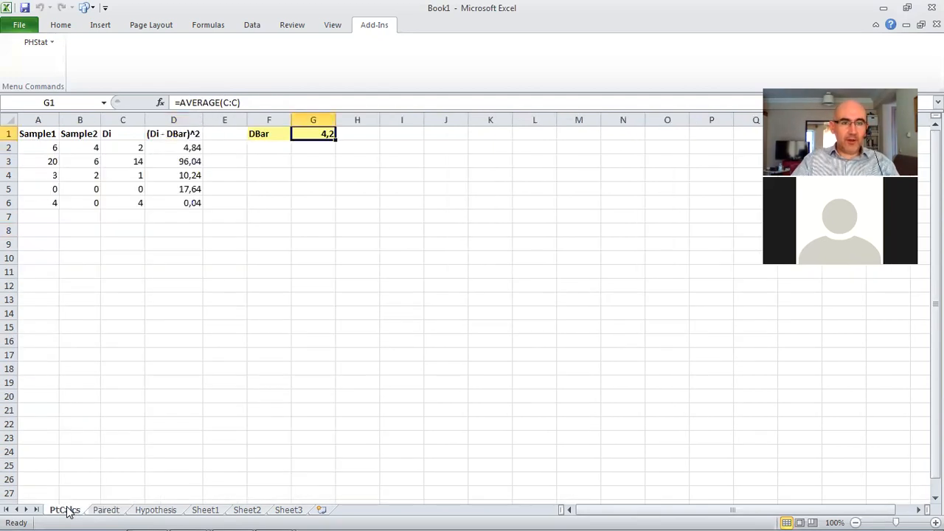
click(106, 509)
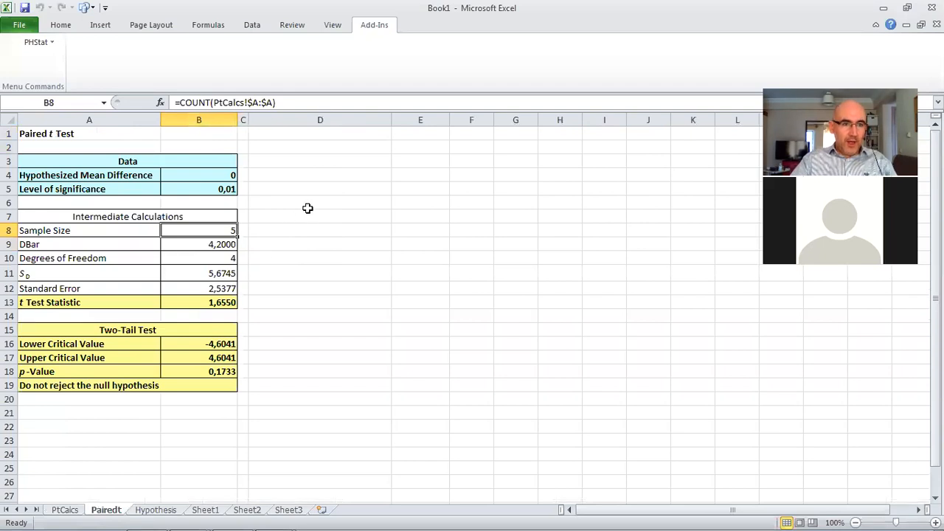
- Inspect the standard deviation of differences formula in B11 and the squared deviations on PtCalcs that it uses
click(205, 273)
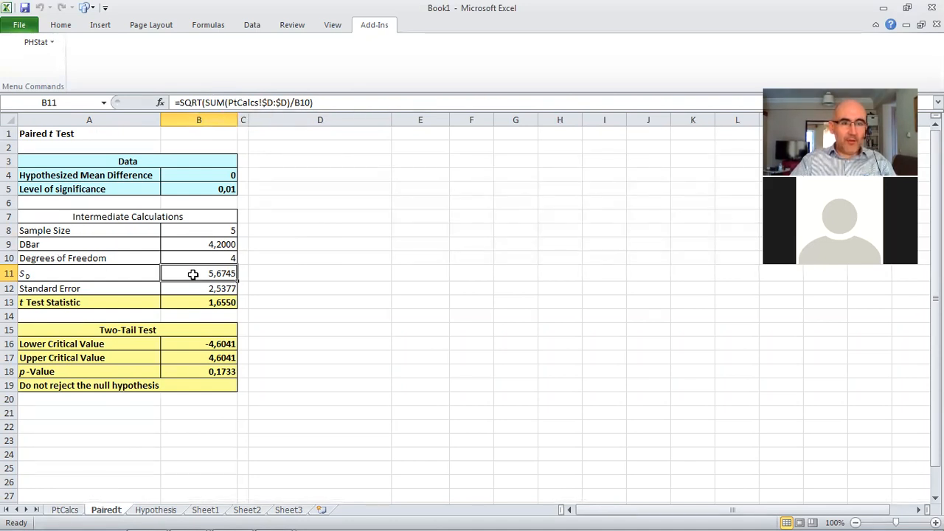
click(64, 509)
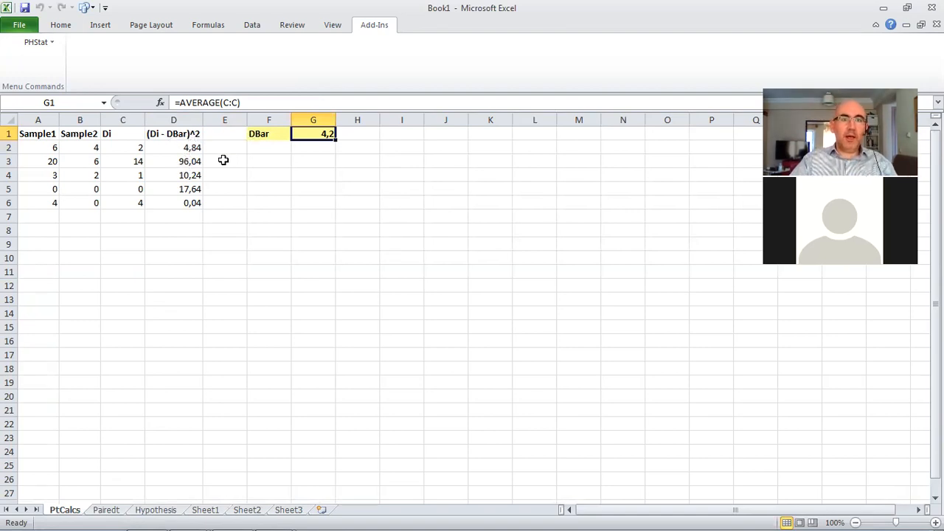
click(185, 150)
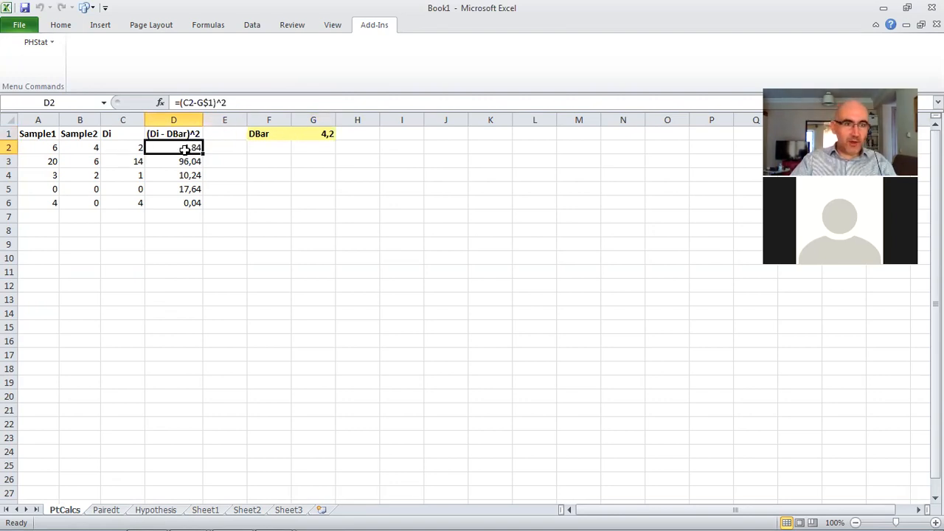
click(112, 510)
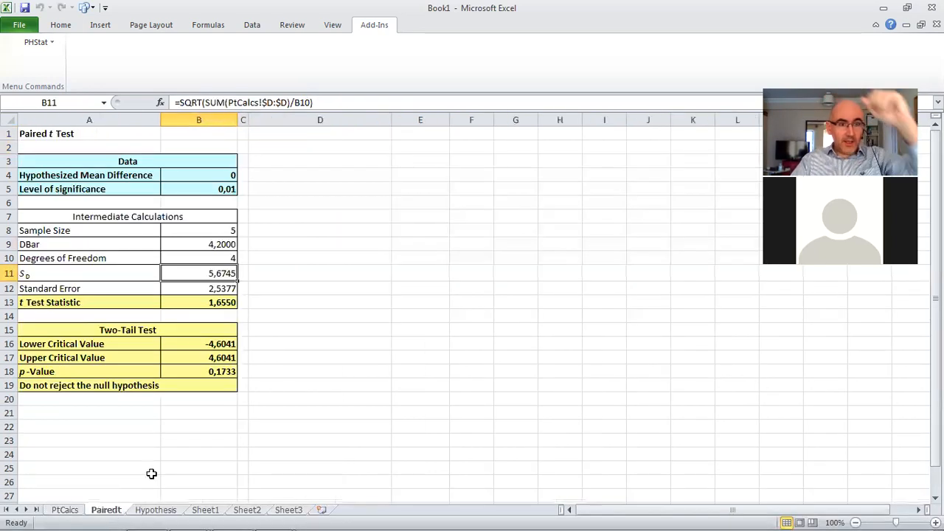
- Inspect the formulas for the standard error, t test statistic, lower critical value, test decision and p-value on the Pairedt sheet
click(207, 287)
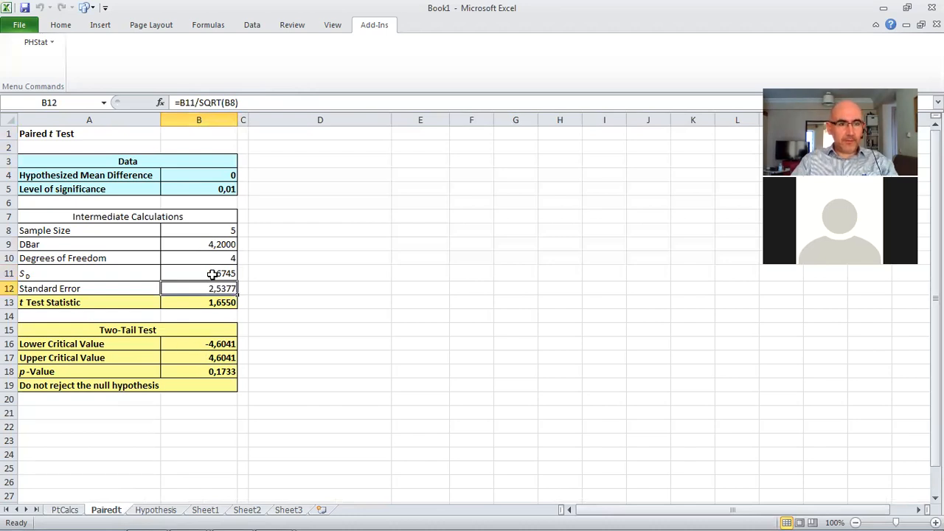
click(206, 303)
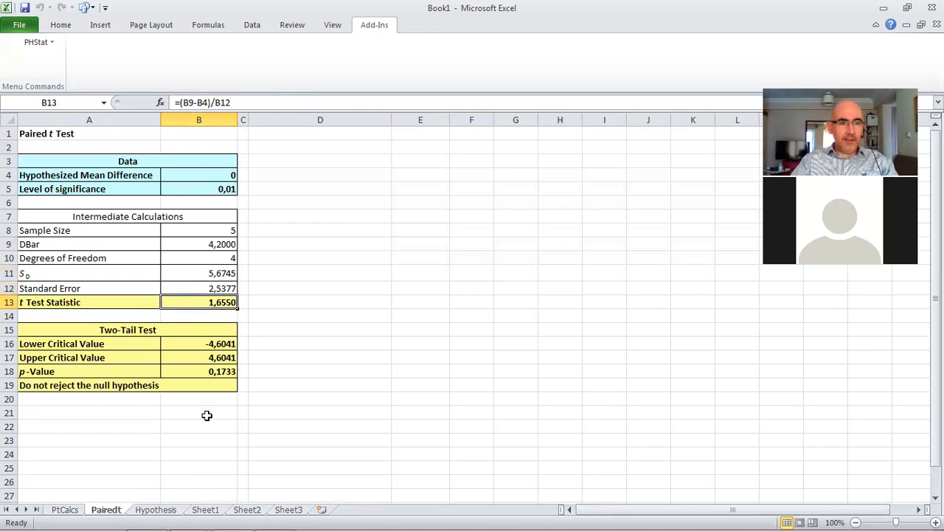
click(210, 344)
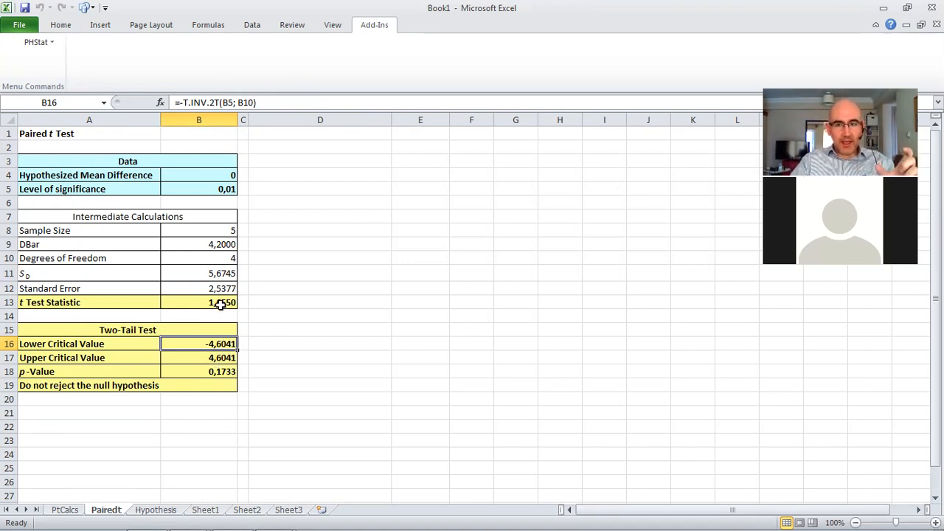
click(98, 385)
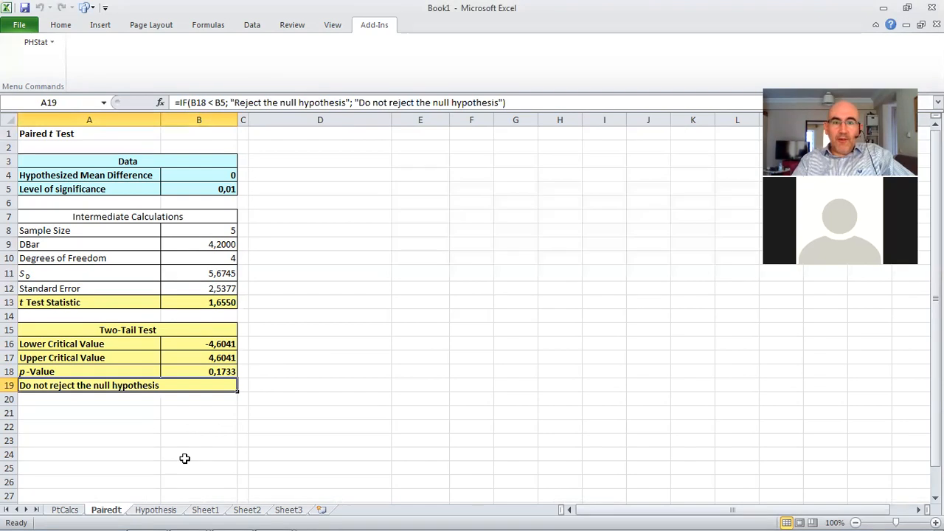
click(219, 371)
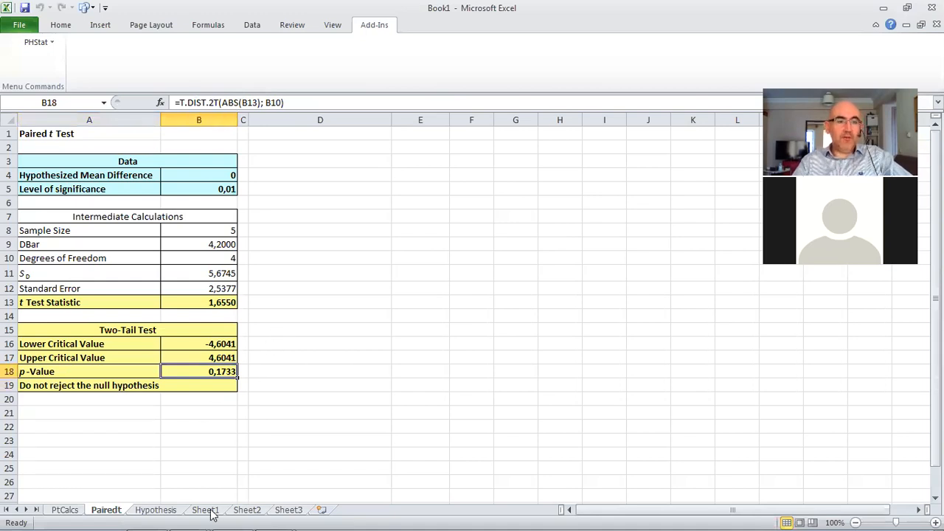
- View the pooled-variance results on the Hypothesis sheet and go back to the sample data on Sheet1
click(153, 510)
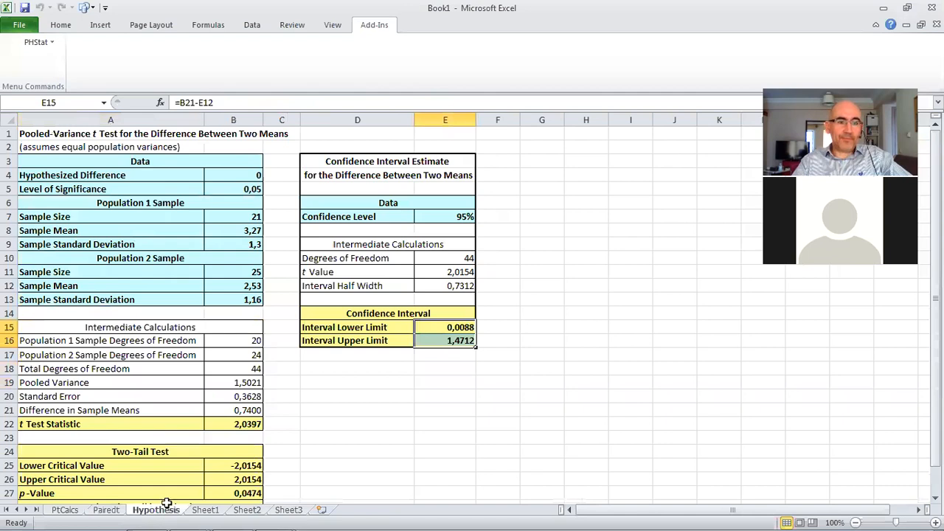
click(214, 511)
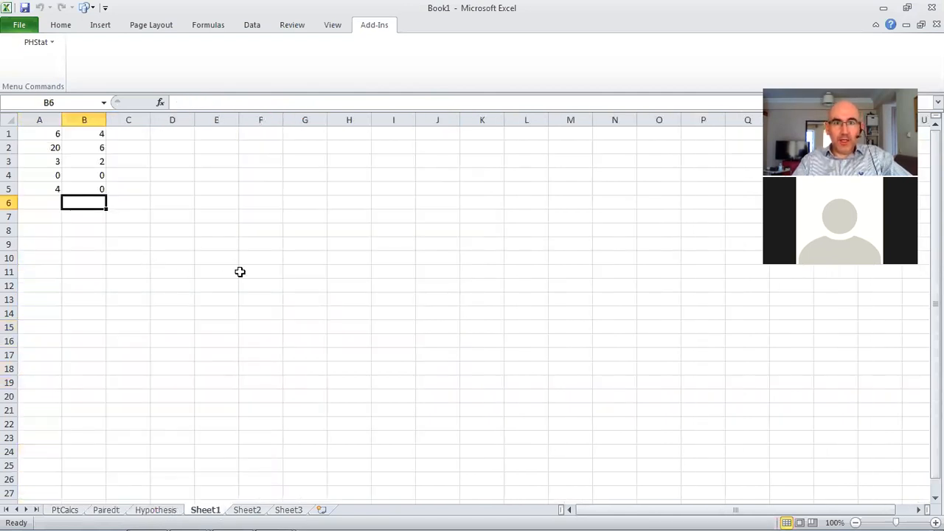